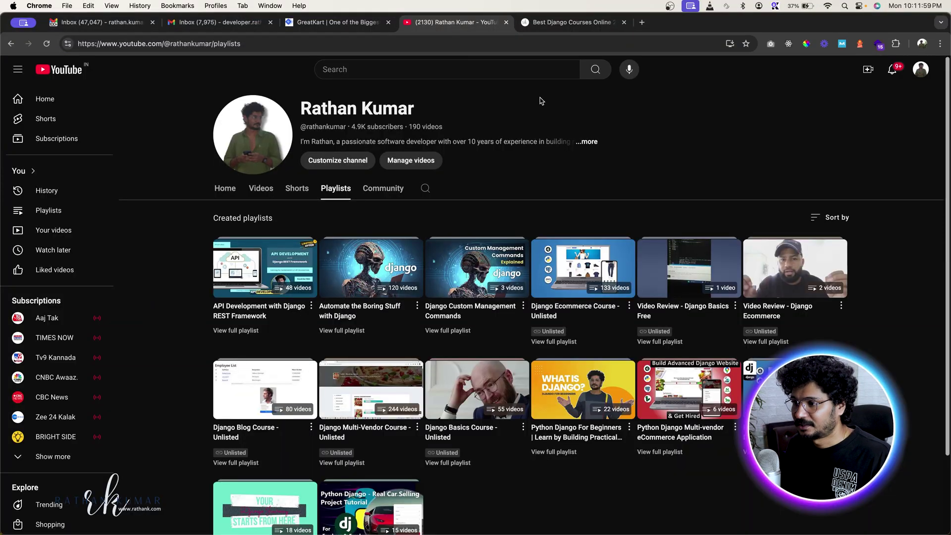
- Switch to rathank.com and browse the Courses list, including the Free Courses heading
{"action": "scroll", "coordinate": [623, 148], "scroll_direction": "down", "scroll_amount": 3}
{"action": "scroll", "coordinate": [563, 425], "scroll_direction": "up", "scroll_amount": 1}
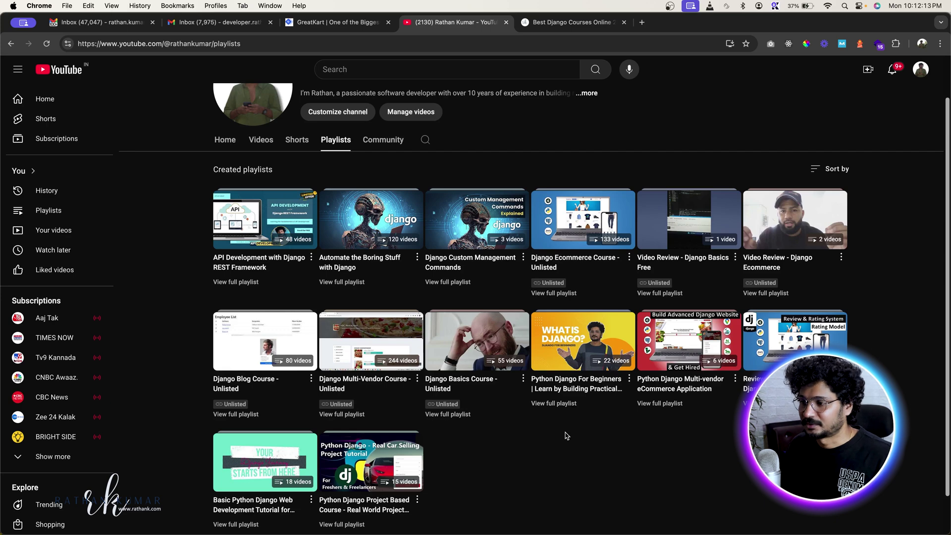
{"action": "left_click", "coordinate": [588, 24]}
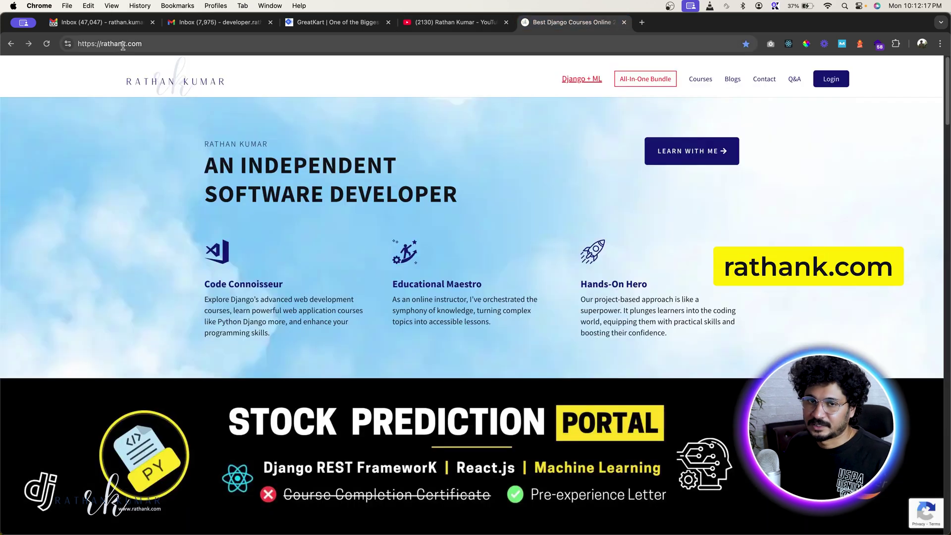
{"action": "left_click", "coordinate": [704, 82]}
{"action": "scroll", "coordinate": [664, 287], "scroll_direction": "down", "scroll_amount": 1}
{"action": "scroll", "coordinate": [546, 322], "scroll_direction": "up", "scroll_amount": 1}
{"action": "scroll", "coordinate": [495, 322], "scroll_direction": "down", "scroll_amount": 4}
{"action": "left_click_drag", "start_coordinate": [407, 207], "coordinate": [581, 216]}
{"action": "scroll", "coordinate": [581, 221], "scroll_direction": "down", "scroll_amount": 2}
{"action": "left_click", "coordinate": [360, 196]}
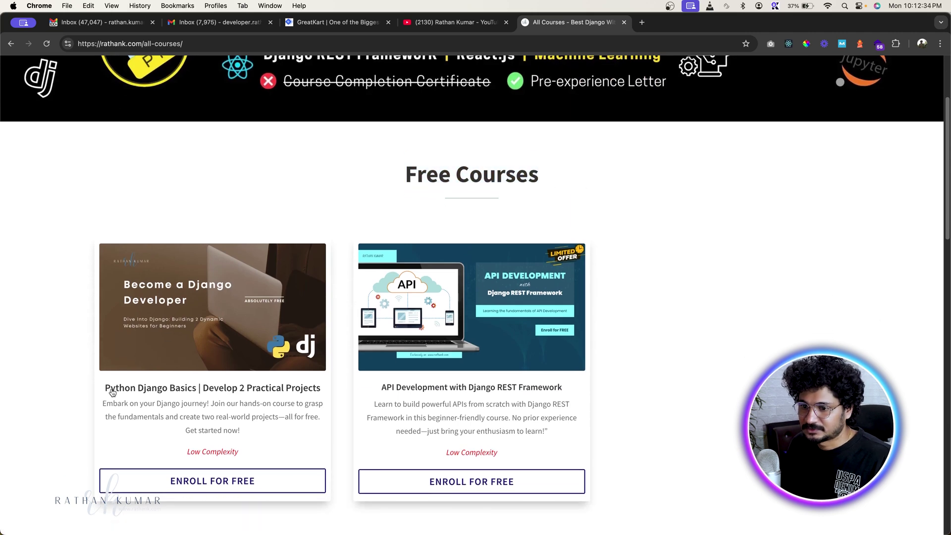
- Open the free Python Django Basics course page and highlight its on-demand video hours note
{"action": "left_click", "coordinate": [275, 389]}
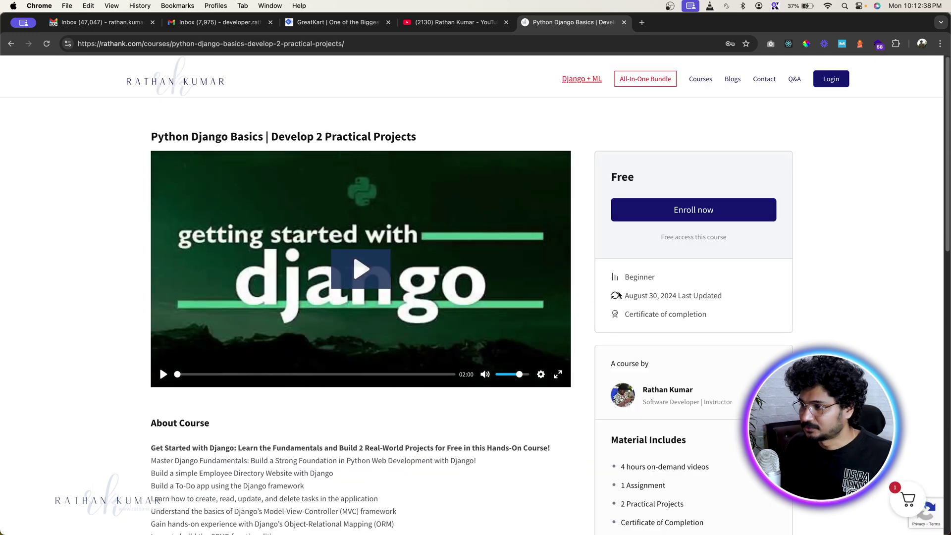
{"action": "scroll", "coordinate": [595, 338], "scroll_direction": "down", "scroll_amount": 5}
{"action": "left_click_drag", "start_coordinate": [623, 396], "coordinate": [671, 394]}
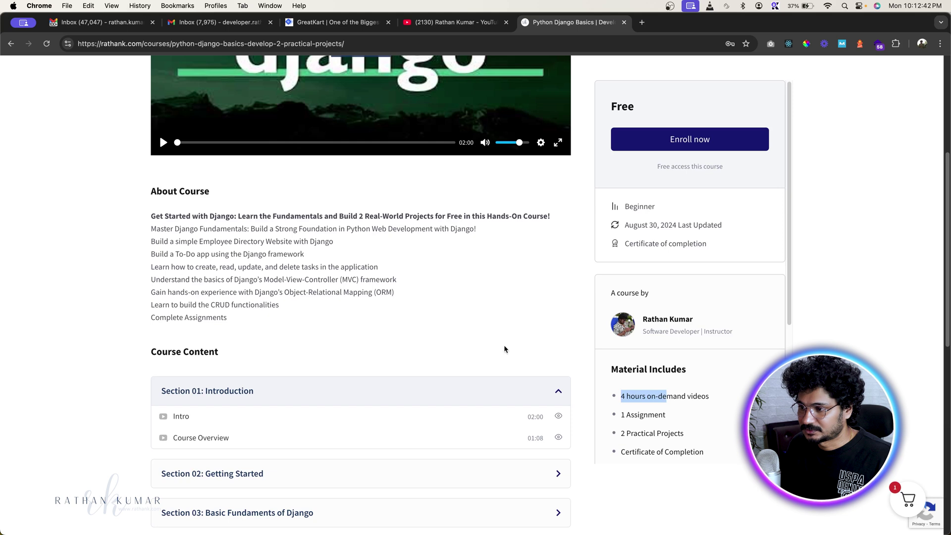
{"action": "scroll", "coordinate": [515, 393], "scroll_direction": "down", "scroll_amount": 7}
{"action": "left_click", "coordinate": [583, 332]}
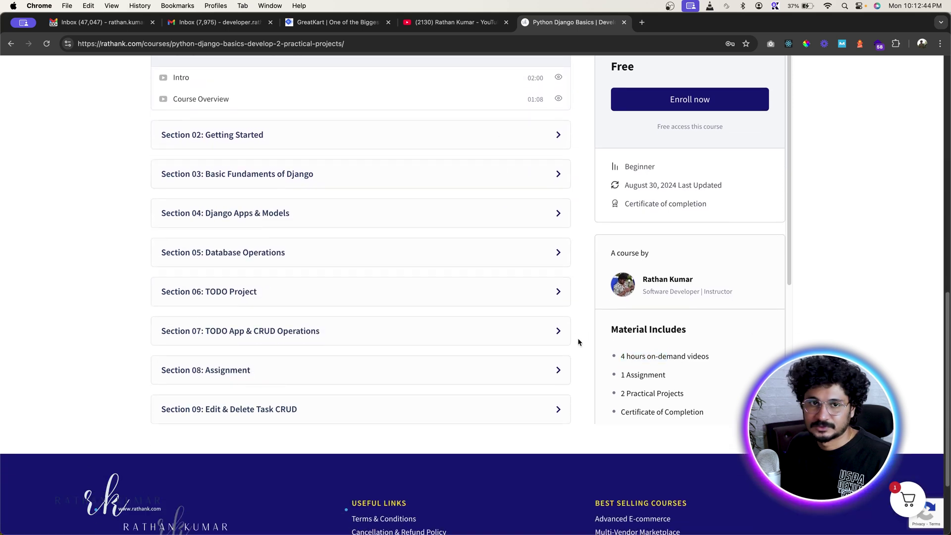
{"action": "left_click", "coordinate": [369, 24]}
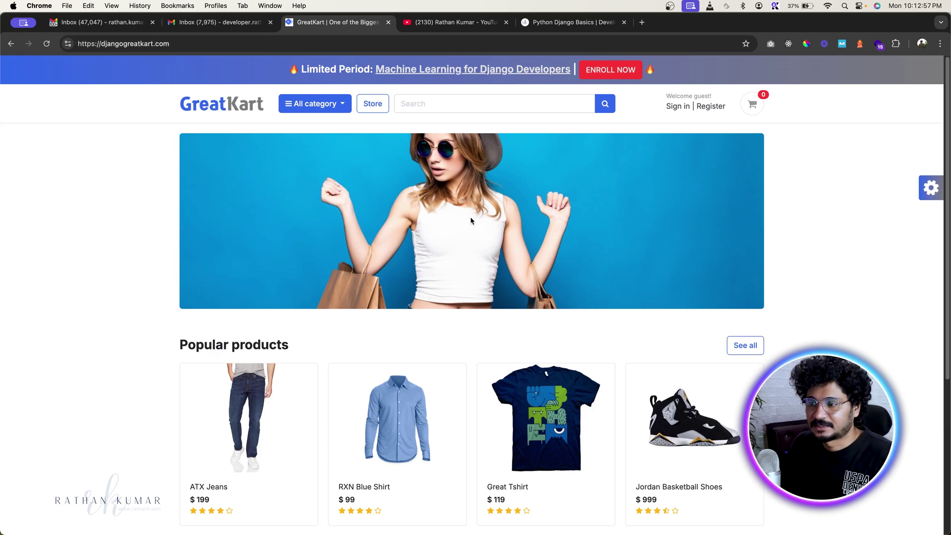
- Highlight the djangogreatkart.com address of the GreatKart store
{"action": "scroll", "coordinate": [465, 257], "scroll_direction": "down", "scroll_amount": 5}
{"action": "scroll", "coordinate": [467, 364], "scroll_direction": "up", "scroll_amount": 2}
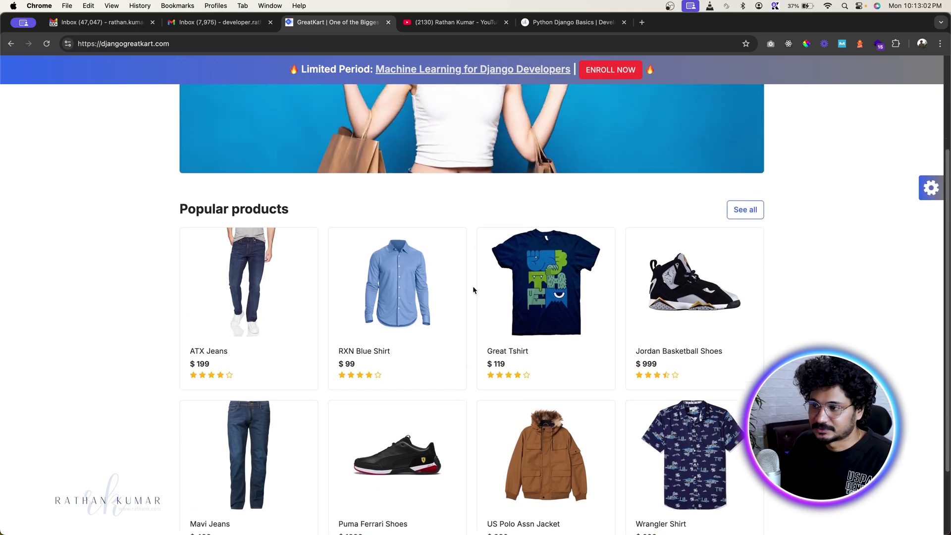
{"action": "scroll", "coordinate": [472, 223], "scroll_direction": "up", "scroll_amount": 3}
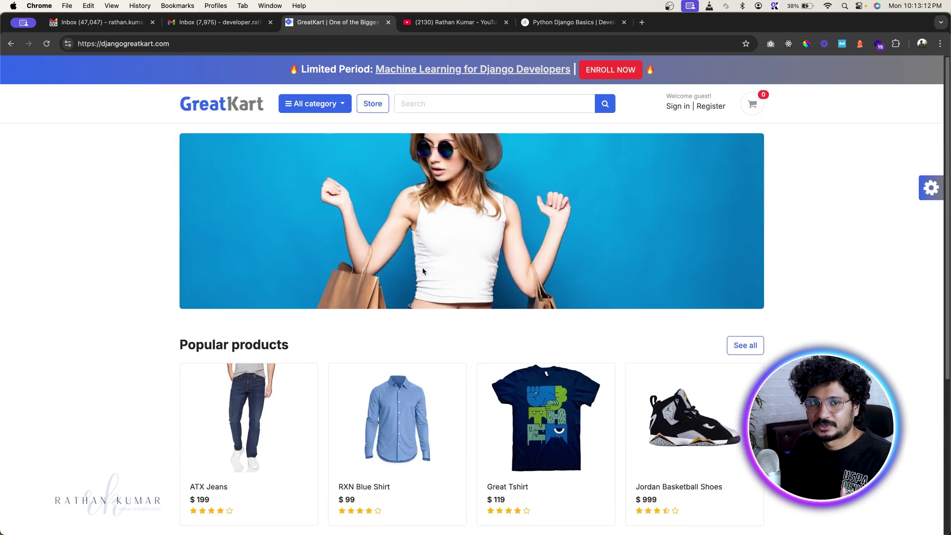
{"action": "left_click", "coordinate": [103, 44]}
{"action": "left_click_drag", "start_coordinate": [103, 44], "coordinate": [176, 44]}
{"action": "left_click", "coordinate": [198, 192]}
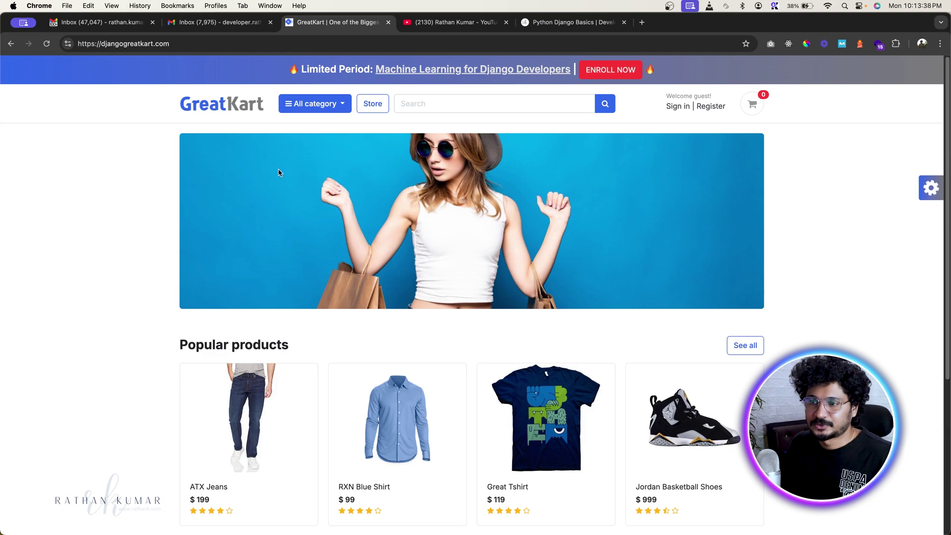
{"action": "scroll", "coordinate": [431, 301], "scroll_direction": "down", "scroll_amount": 3}
{"action": "scroll", "coordinate": [272, 151], "scroll_direction": "up", "scroll_amount": 3}
- Reload the home page, filter by Shirts, T Shirt, then Jeans, and show all products in the Store
{"action": "left_click", "coordinate": [305, 152]}
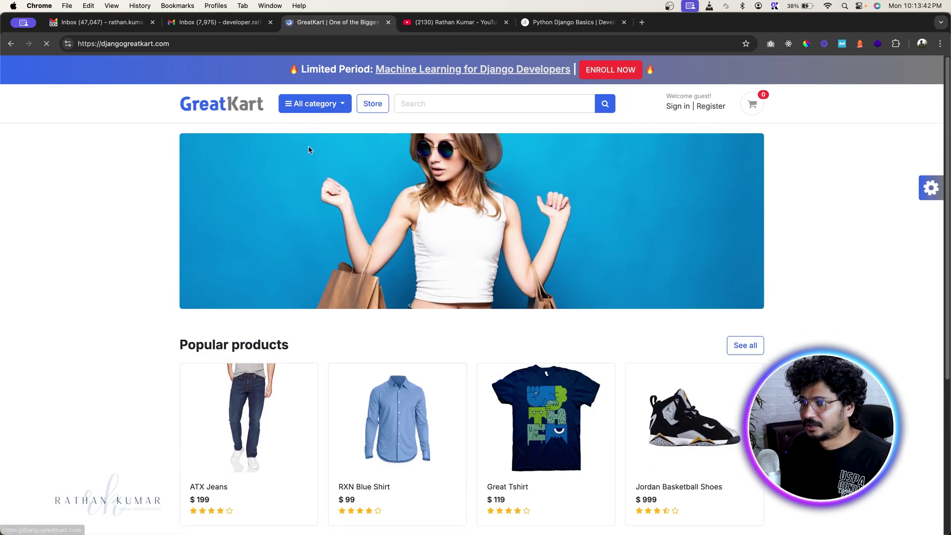
{"action": "scroll", "coordinate": [452, 340], "scroll_direction": "down", "scroll_amount": 5}
{"action": "scroll", "coordinate": [454, 390], "scroll_direction": "up", "scroll_amount": 5}
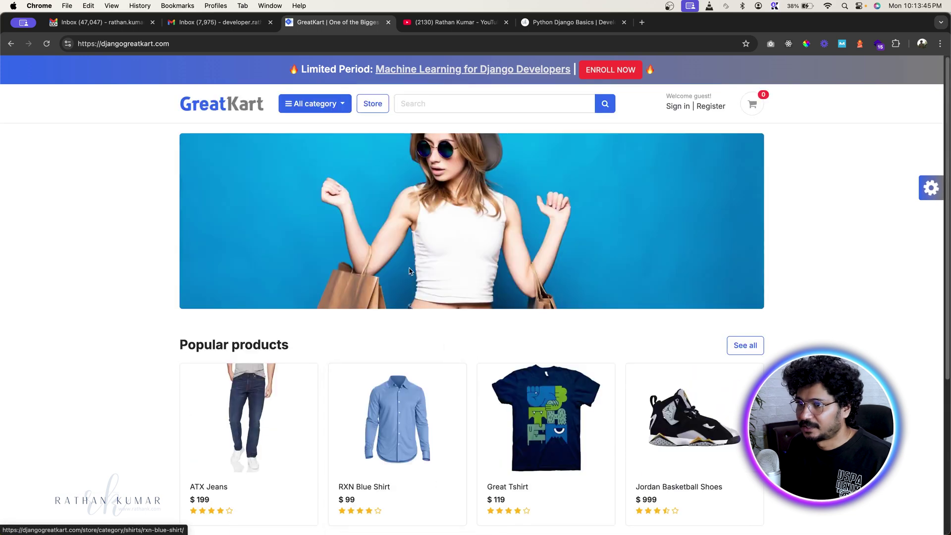
{"action": "left_click", "coordinate": [315, 103]}
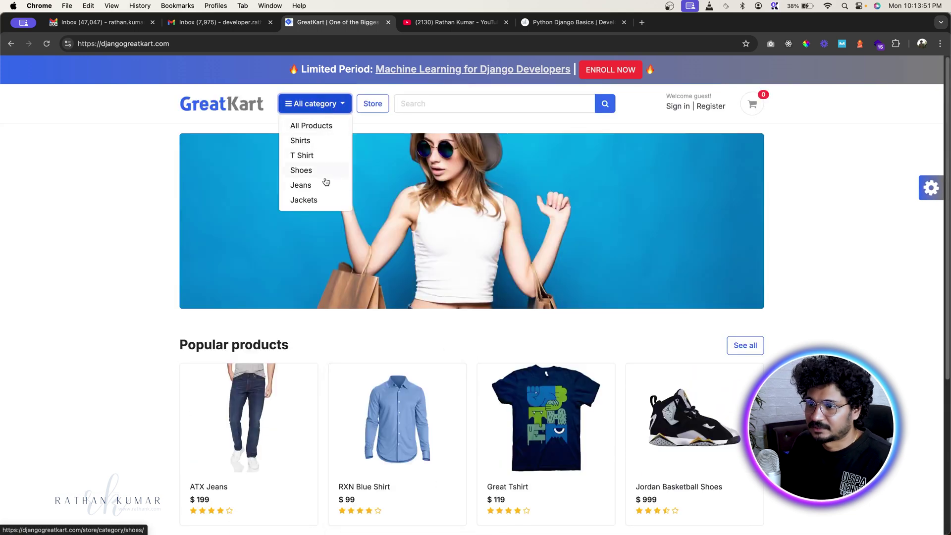
{"action": "left_click", "coordinate": [310, 144]}
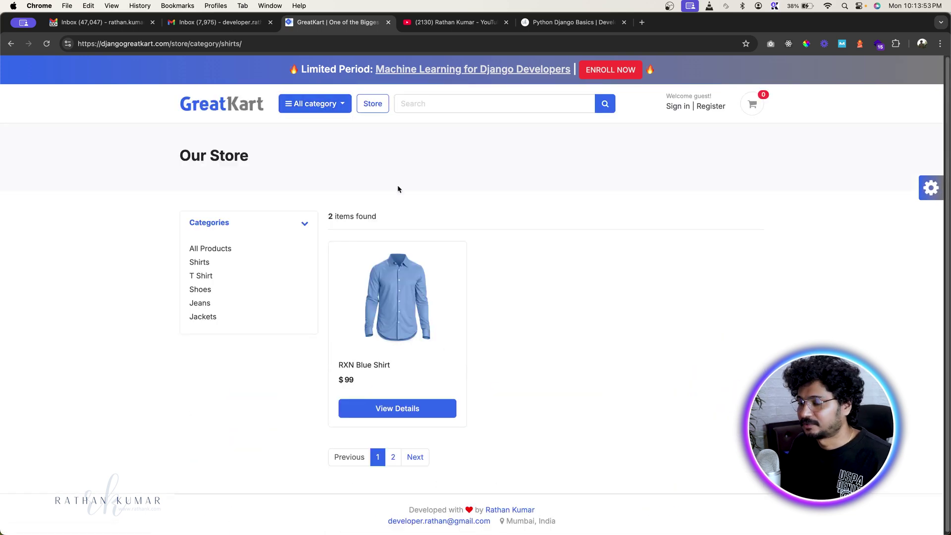
{"action": "left_click", "coordinate": [315, 103]}
{"action": "left_click", "coordinate": [312, 154]}
{"action": "left_click", "coordinate": [318, 103]}
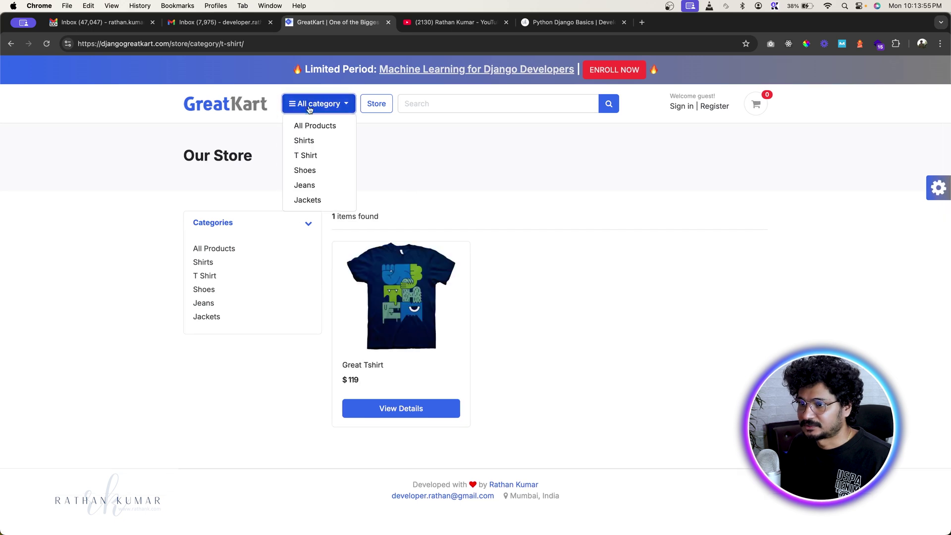
{"action": "left_click", "coordinate": [309, 188]}
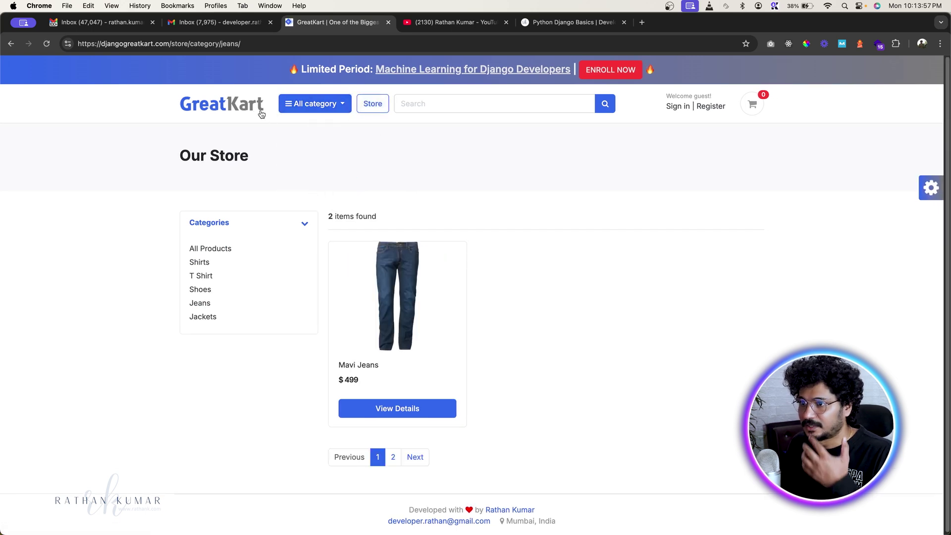
{"action": "left_click", "coordinate": [374, 105]}
- Return to the home page, open the ATX Jeans product page, and highlight its URL path
{"action": "left_click", "coordinate": [222, 103]}
{"action": "scroll", "coordinate": [335, 288], "scroll_direction": "down", "scroll_amount": 2}
{"action": "scroll", "coordinate": [335, 288], "scroll_direction": "up", "scroll_amount": 1}
{"action": "scroll", "coordinate": [295, 240], "scroll_direction": "down", "scroll_amount": 5}
{"action": "scroll", "coordinate": [286, 269], "scroll_direction": "up", "scroll_amount": 2}
{"action": "left_click_drag", "start_coordinate": [204, 209], "coordinate": [290, 210]}
{"action": "left_click", "coordinate": [325, 212]}
{"action": "scroll", "coordinate": [255, 255], "scroll_direction": "down", "scroll_amount": 1}
{"action": "left_click", "coordinate": [245, 208]}
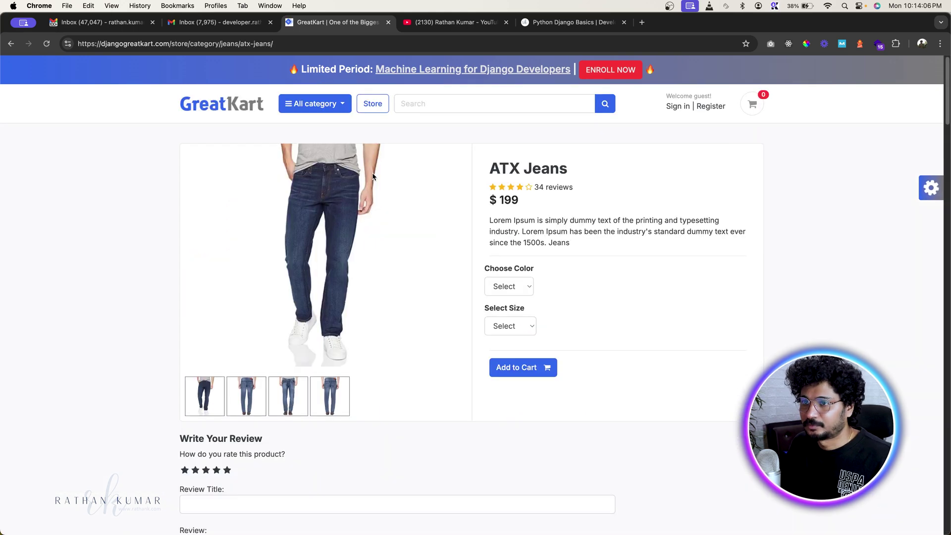
{"action": "left_click", "coordinate": [171, 43]}
{"action": "left_click_drag", "start_coordinate": [171, 43], "coordinate": [318, 43]}
{"action": "left_click", "coordinate": [539, 201]}
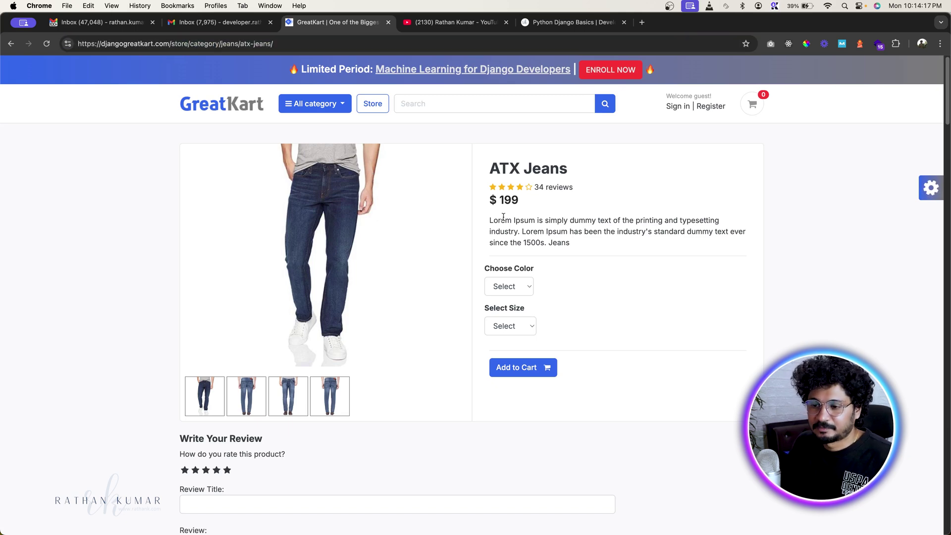
- Flip through the ATX Jeans photos, including the back and front views
{"action": "left_click", "coordinate": [274, 392]}
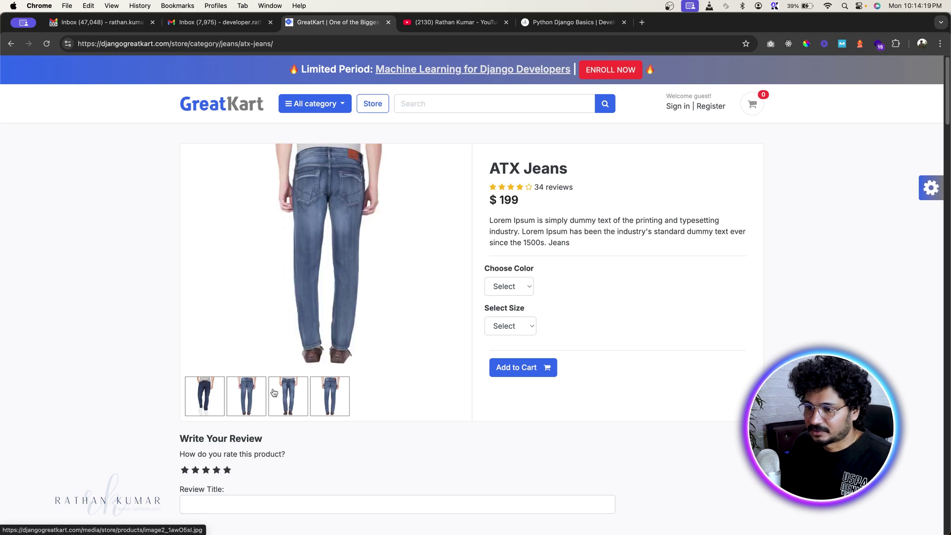
{"action": "left_click", "coordinate": [248, 394]}
{"action": "left_click", "coordinate": [277, 395]}
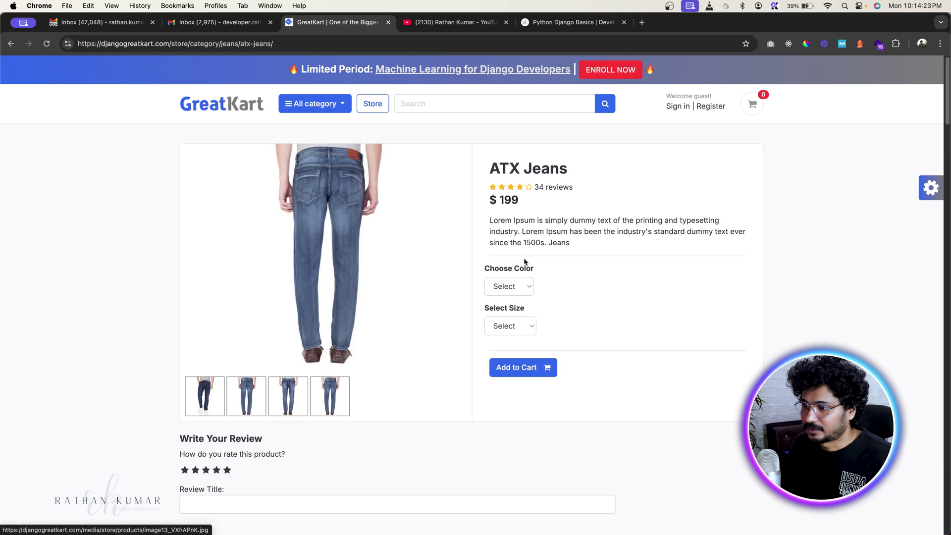
{"action": "left_click", "coordinate": [300, 385]}
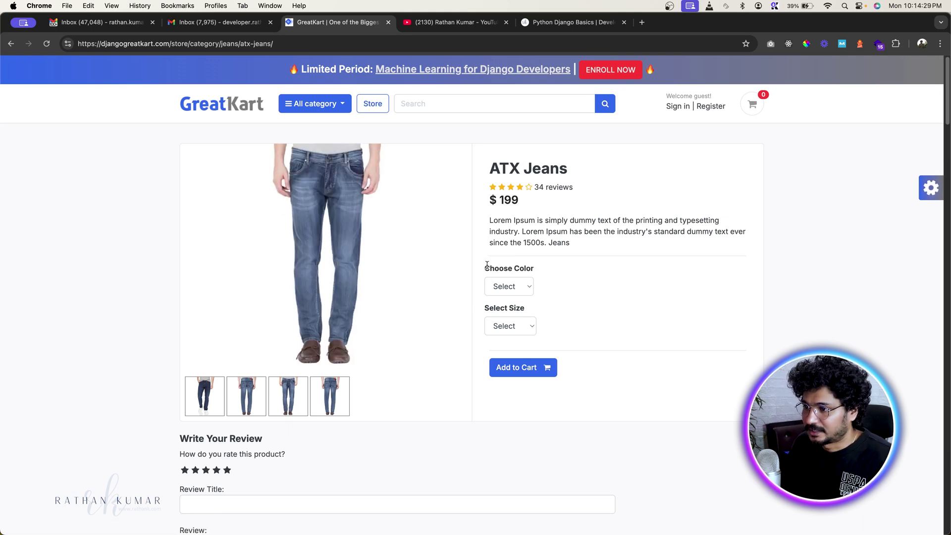
- Choose White as the colour and Medium as the size for the ATX Jeans
{"action": "left_click", "coordinate": [517, 289]}
{"action": "left_click", "coordinate": [506, 299]}
{"action": "left_click", "coordinate": [513, 326]}
{"action": "left_click", "coordinate": [507, 352]}
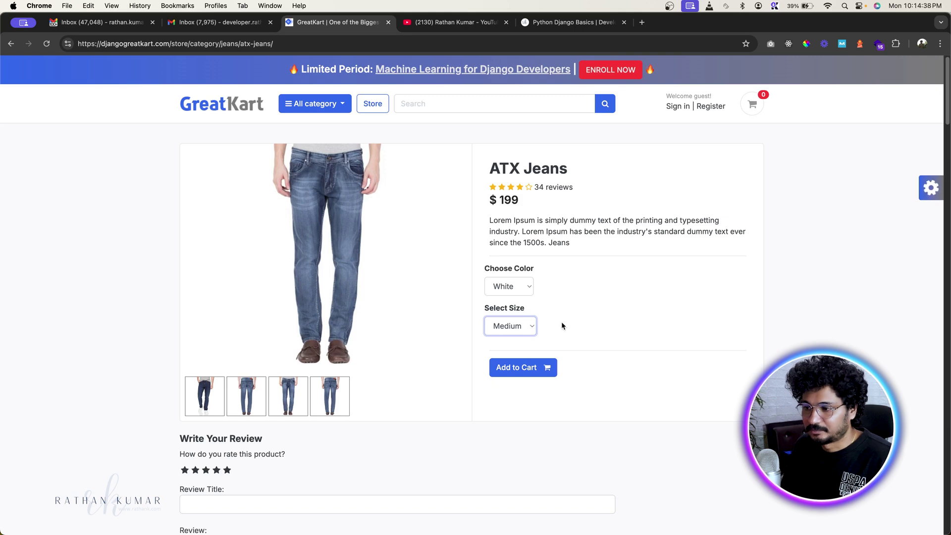
{"action": "left_click", "coordinate": [551, 302]}
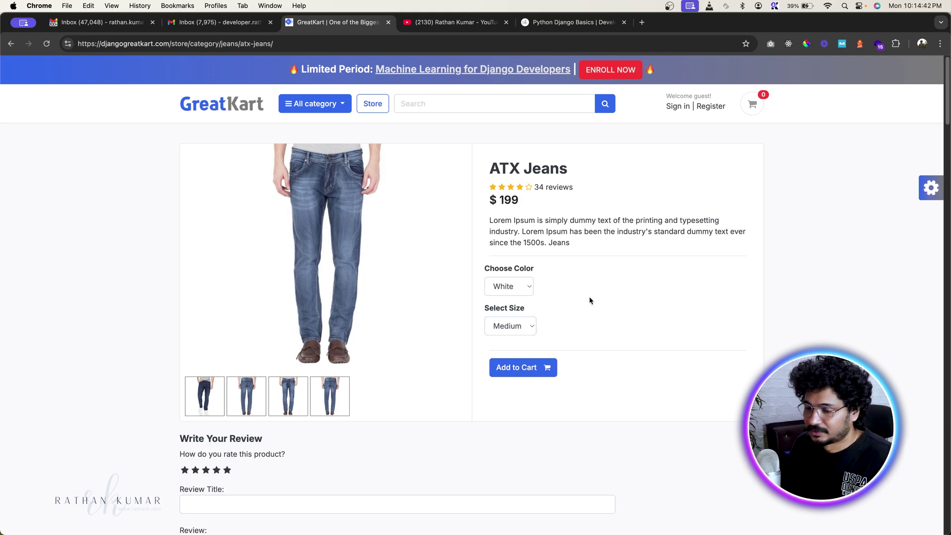
{"action": "scroll", "coordinate": [581, 287], "scroll_direction": "down", "scroll_amount": 3}
{"action": "scroll", "coordinate": [583, 286], "scroll_direction": "up", "scroll_amount": 3}
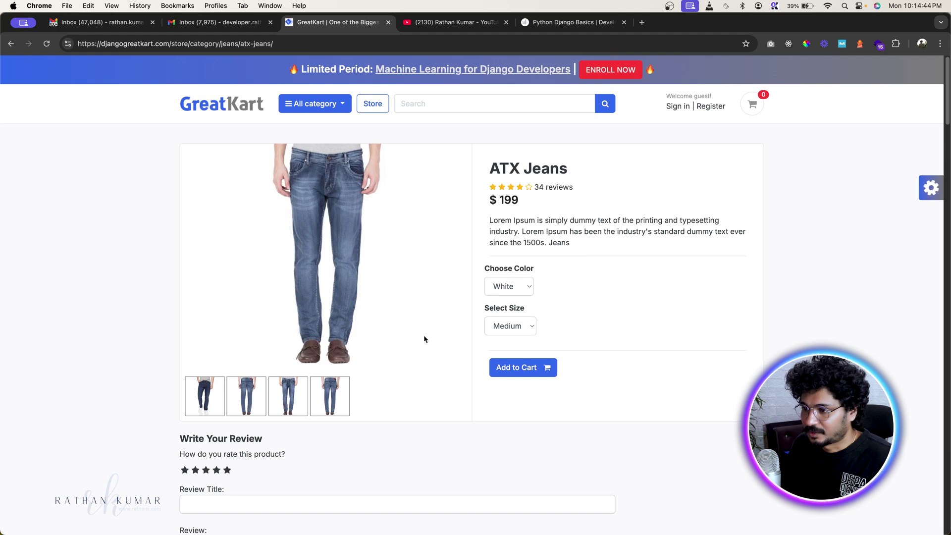
- Add the White Medium ATX Jeans to the cart with quantity 2, then open the Register page
{"action": "left_click", "coordinate": [520, 367]}
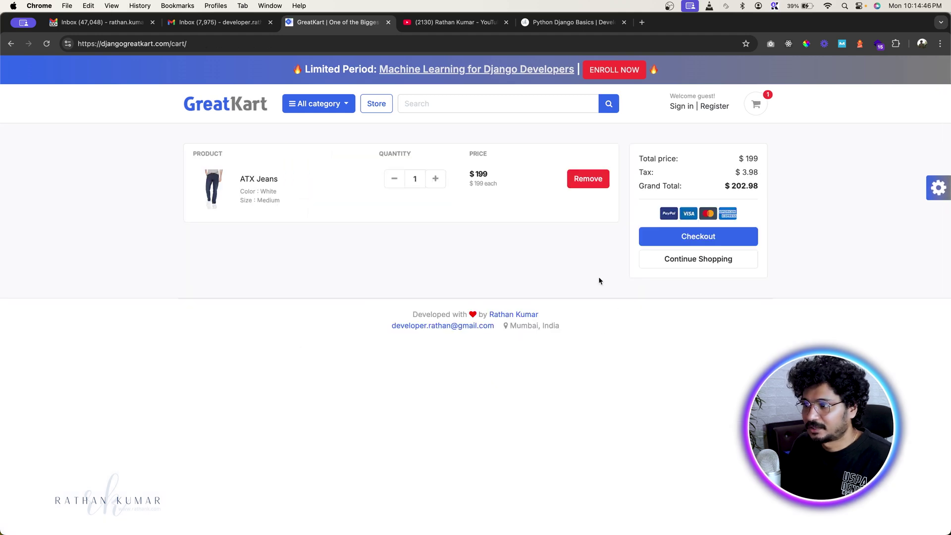
{"action": "left_click", "coordinate": [443, 181]}
{"action": "left_click", "coordinate": [438, 180]}
{"action": "left_click", "coordinate": [390, 181]}
{"action": "left_click", "coordinate": [433, 178]}
{"action": "left_click", "coordinate": [391, 179]}
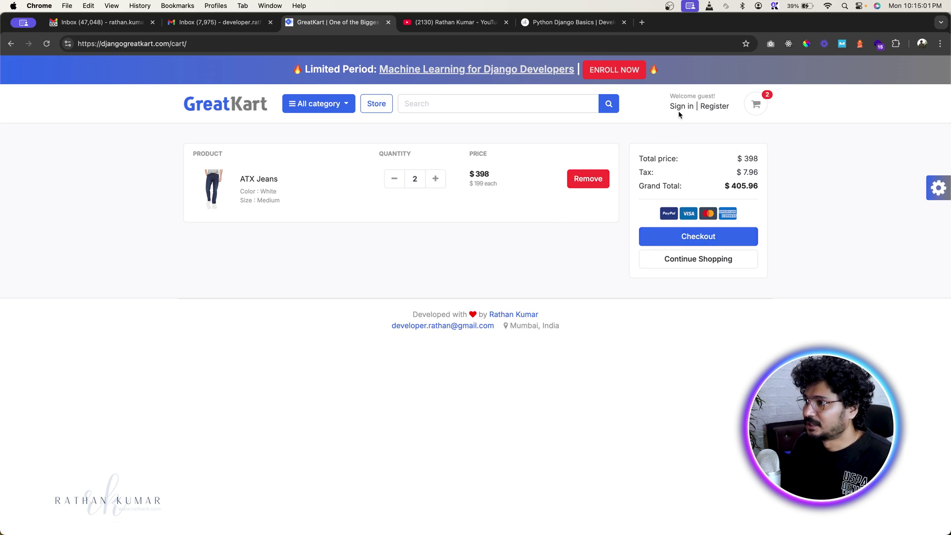
{"action": "left_click", "coordinate": [716, 108]}
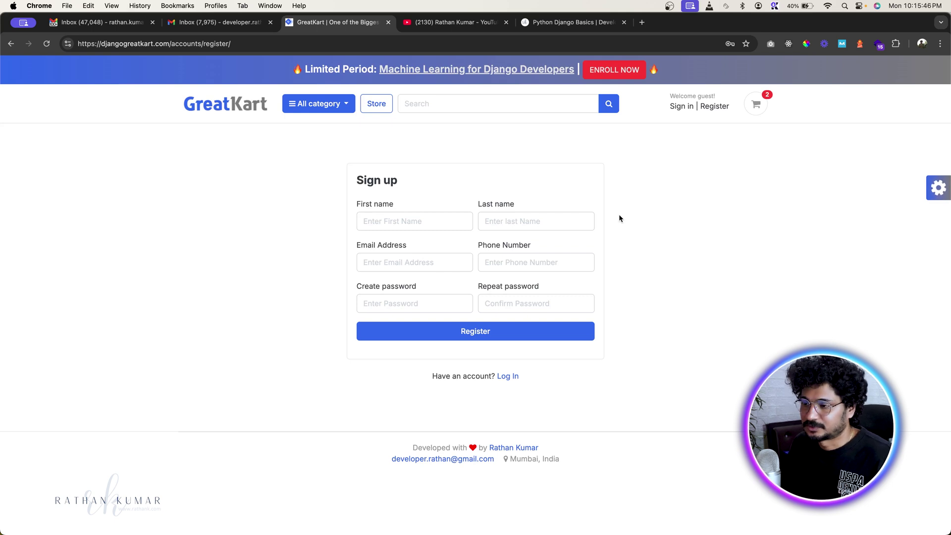
- Switch from Sign up to the Sign in page and check the email field's saved logins
{"action": "left_click", "coordinate": [681, 106]}
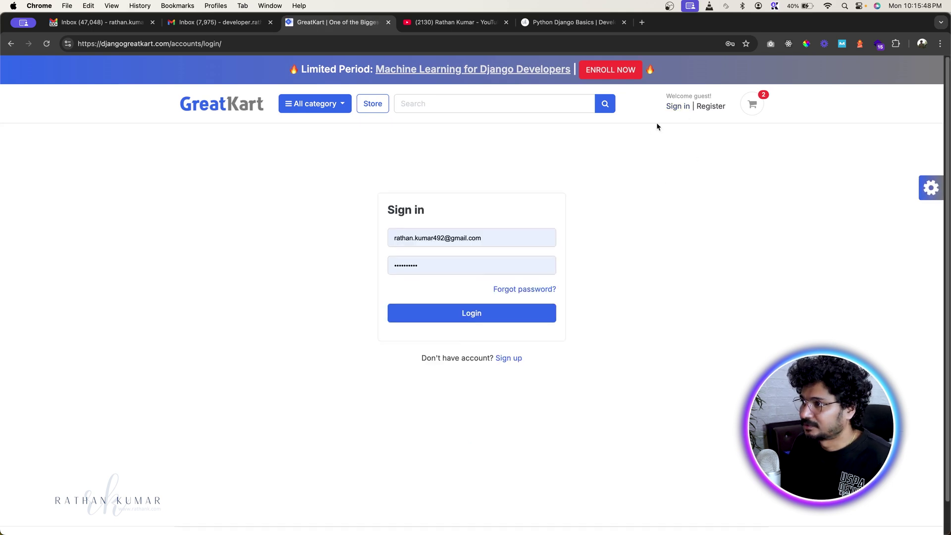
{"action": "left_click", "coordinate": [450, 245]}
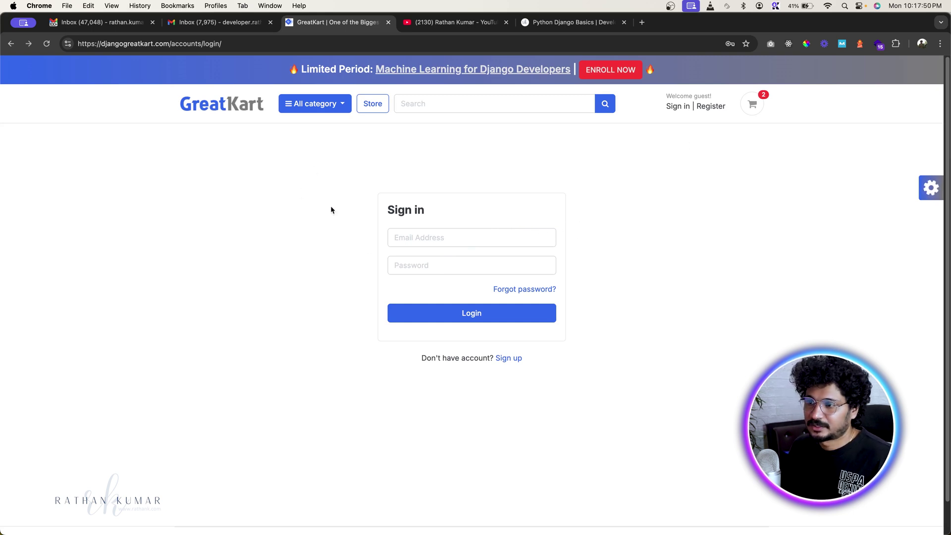
- Open ATX Jeans and try adding it to the cart without picking a colour or size
{"action": "left_click", "coordinate": [221, 110]}
{"action": "scroll", "coordinate": [326, 326], "scroll_direction": "down", "scroll_amount": 3}
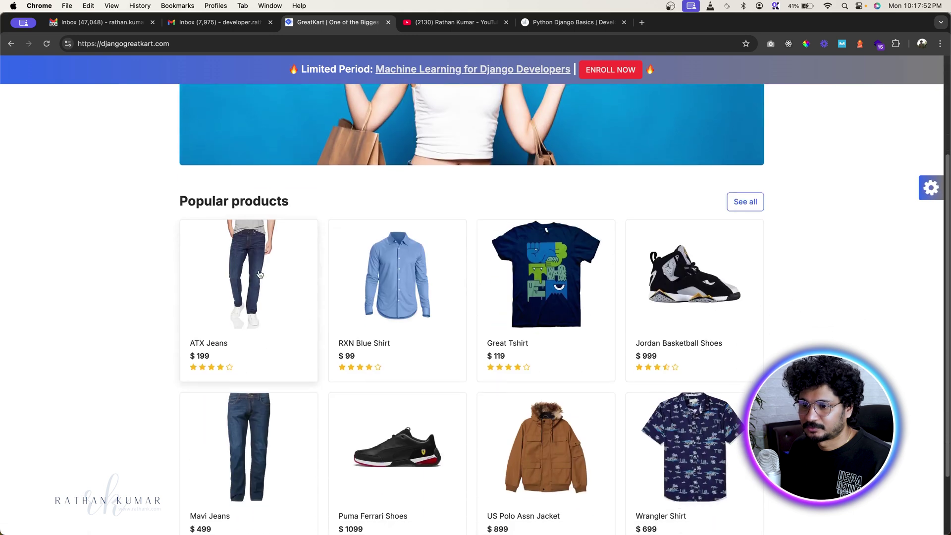
{"action": "left_click", "coordinate": [258, 272]}
{"action": "left_click", "coordinate": [531, 288]}
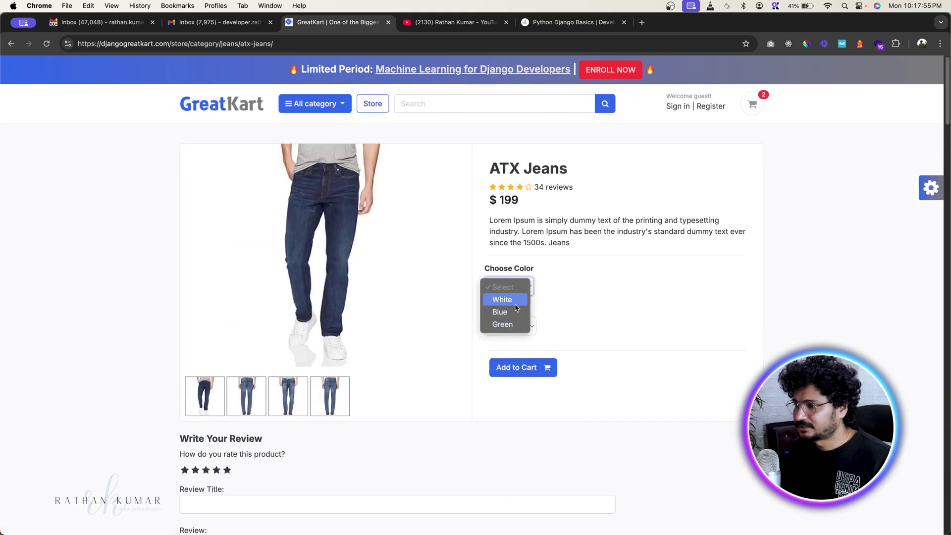
{"action": "left_click", "coordinate": [550, 307]}
{"action": "left_click", "coordinate": [525, 288]}
{"action": "left_click", "coordinate": [530, 295]}
{"action": "left_click", "coordinate": [529, 290]}
{"action": "left_click", "coordinate": [548, 326]}
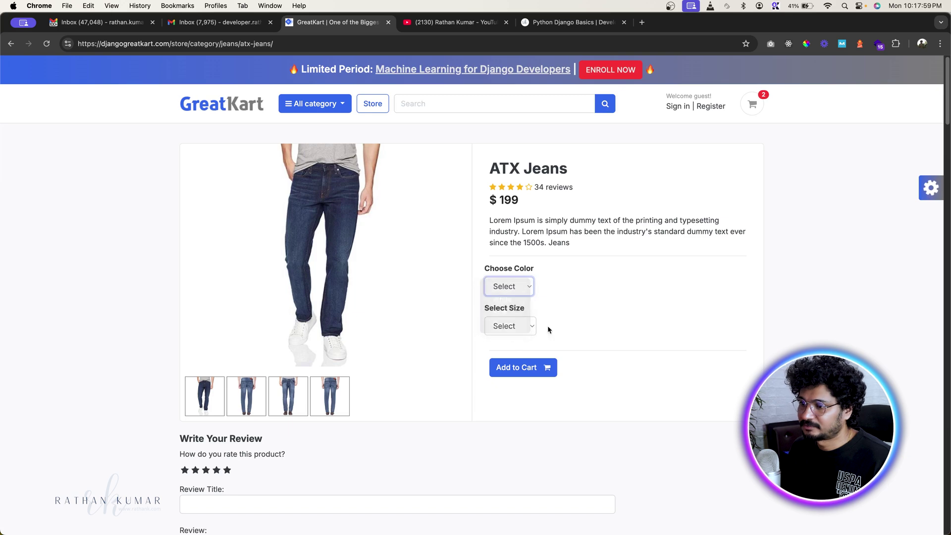
{"action": "left_click", "coordinate": [525, 329]}
{"action": "left_click", "coordinate": [514, 355]}
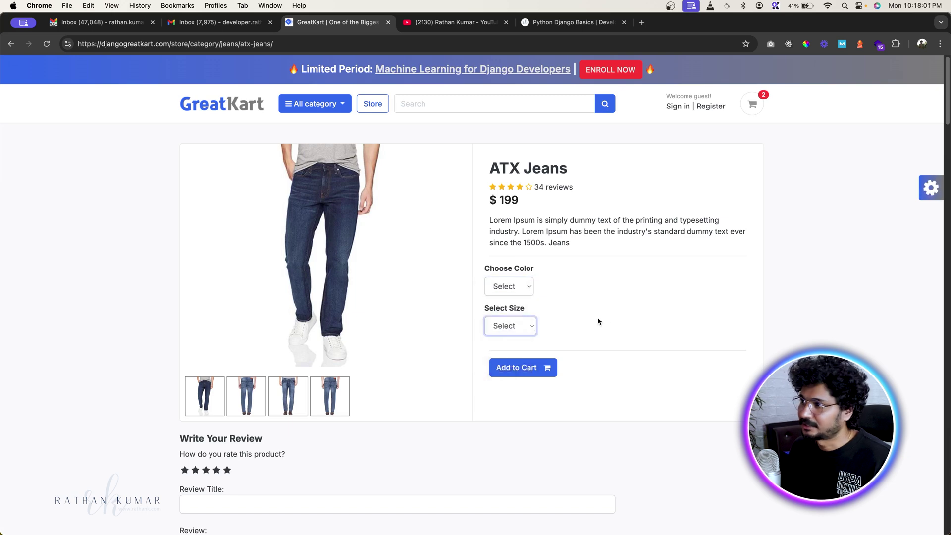
{"action": "left_click", "coordinate": [752, 104]}
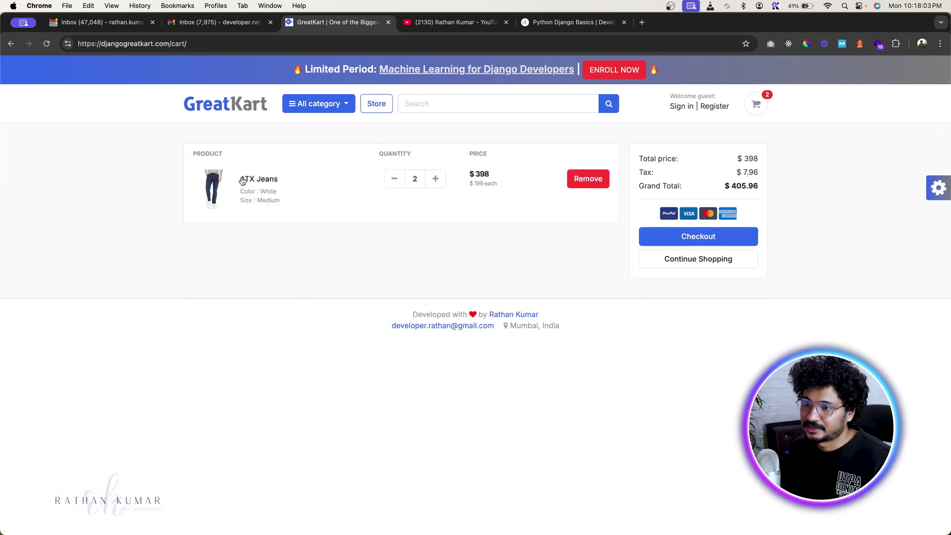
- Reopen ATX Jeans, choose Green in size Large, and add it to the cart
{"action": "left_click", "coordinate": [260, 119]}
{"action": "left_click", "coordinate": [234, 418]}
{"action": "left_click", "coordinate": [506, 285]}
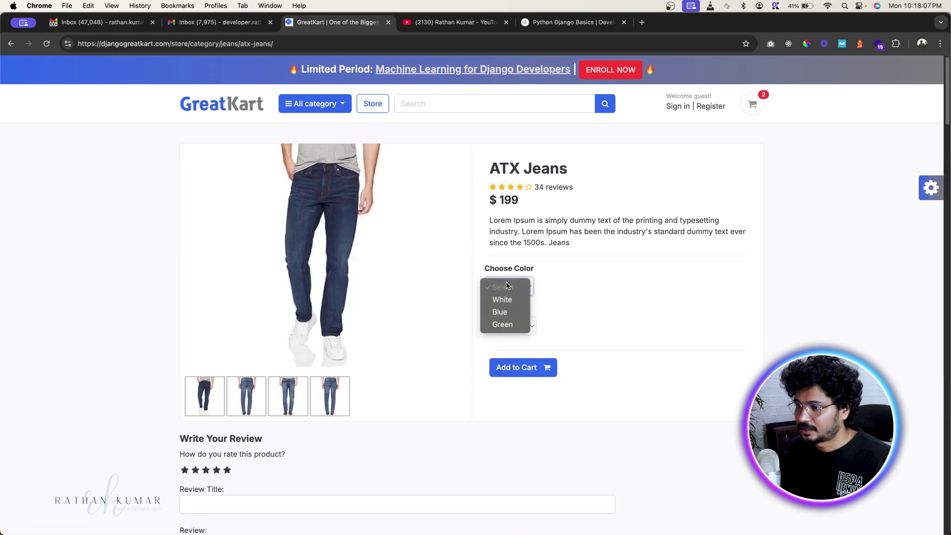
{"action": "left_click", "coordinate": [527, 271]}
{"action": "left_click", "coordinate": [516, 287]}
{"action": "left_click", "coordinate": [501, 324]}
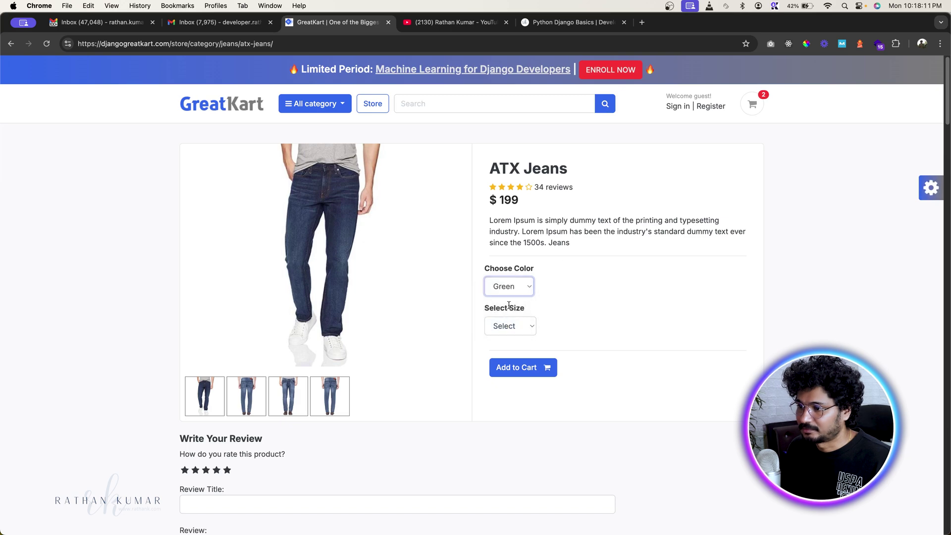
{"action": "left_click", "coordinate": [508, 326]}
{"action": "left_click", "coordinate": [505, 363]}
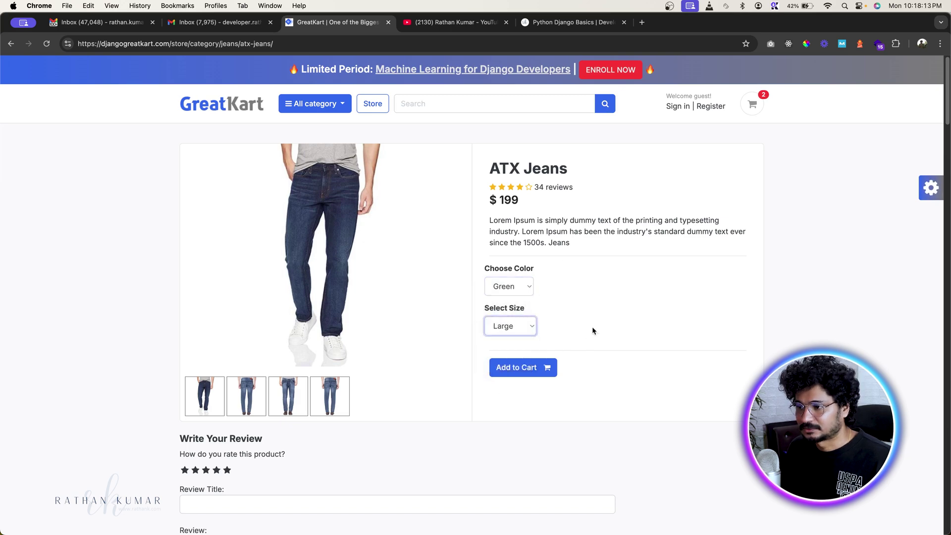
{"action": "left_click", "coordinate": [515, 368]}
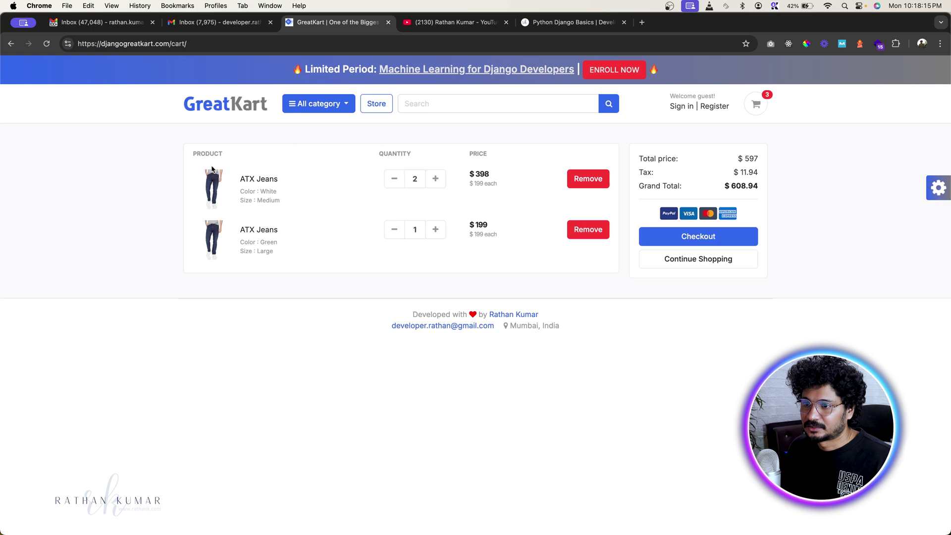
- Highlight the cart's product rows for emphasis, then proceed to Checkout
{"action": "left_click_drag", "start_coordinate": [196, 164], "coordinate": [509, 237]}
{"action": "left_click", "coordinate": [340, 188]}
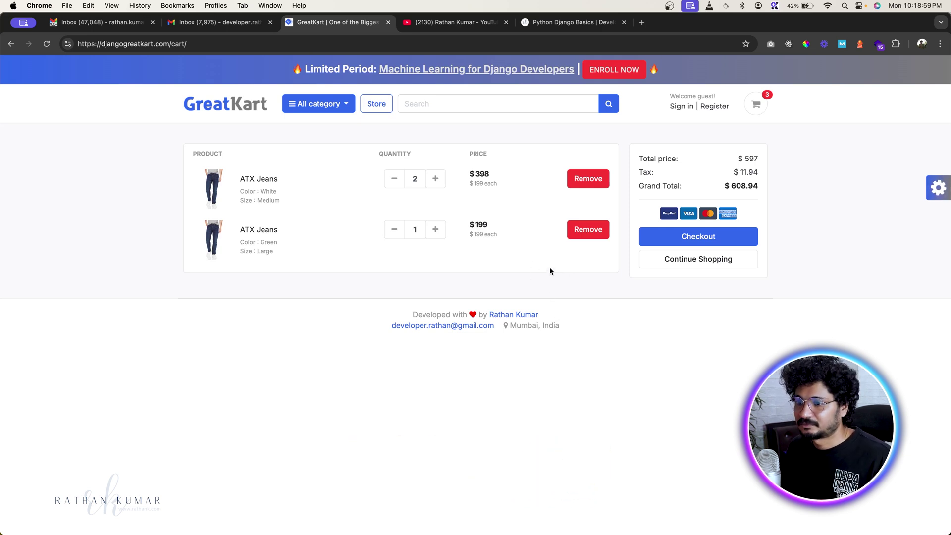
{"action": "left_click", "coordinate": [700, 238]}
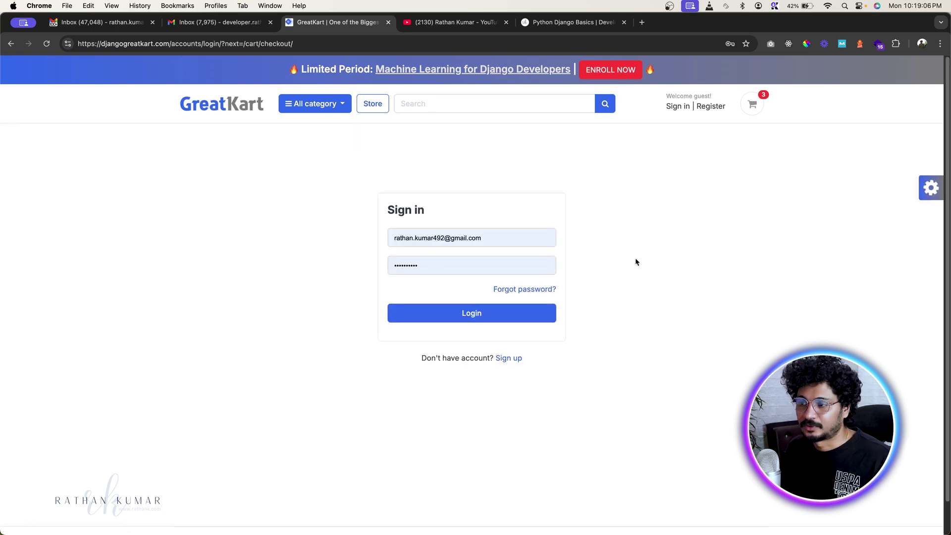
{"action": "left_click", "coordinate": [649, 322]}
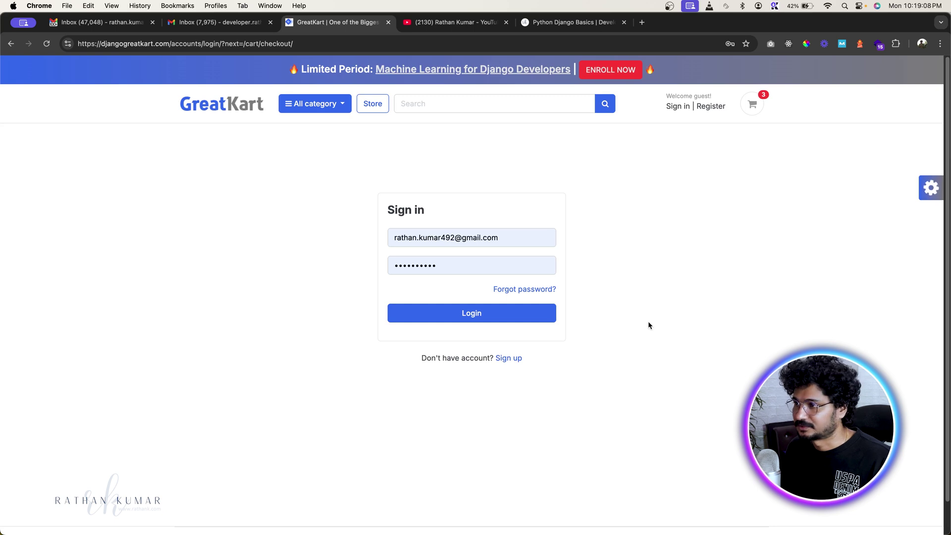
{"action": "left_click", "coordinate": [752, 105]}
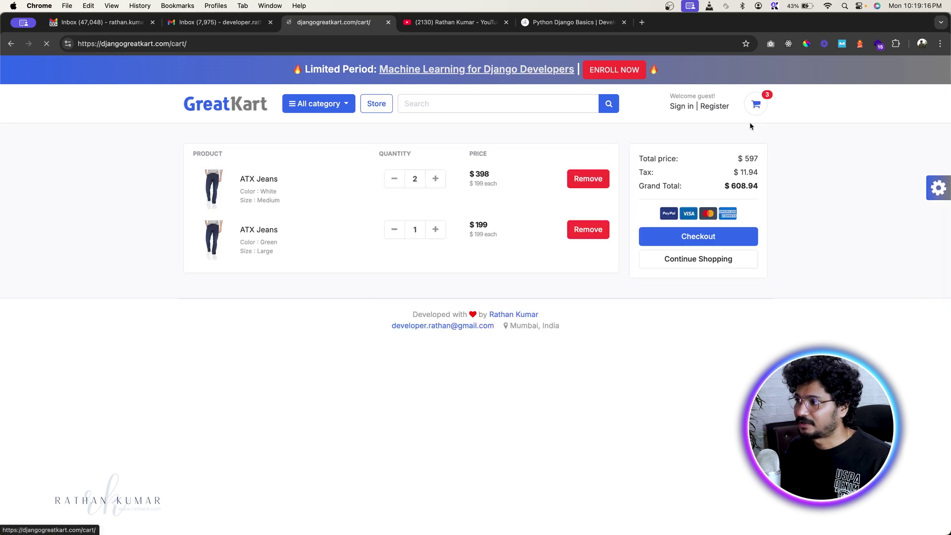
{"action": "left_click", "coordinate": [689, 236]}
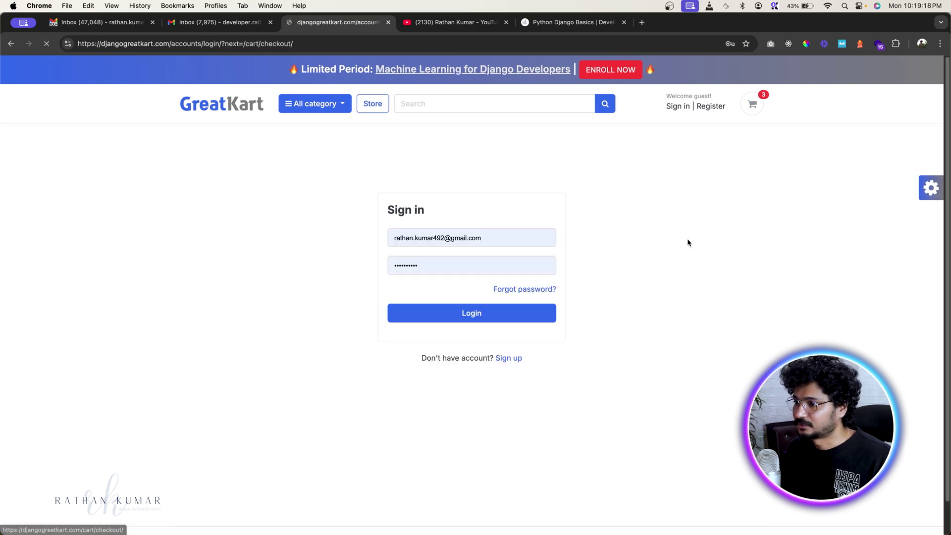
{"action": "left_click", "coordinate": [509, 316]}
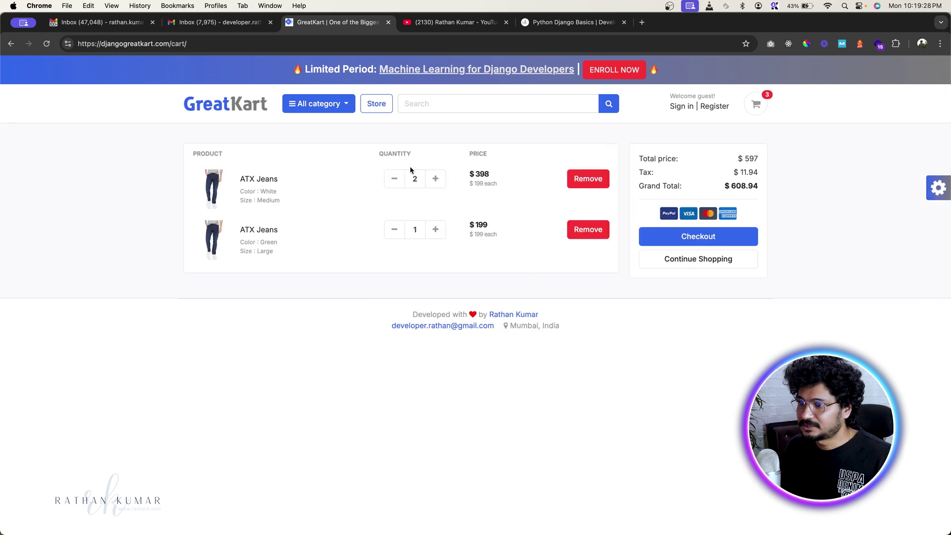
{"action": "left_click", "coordinate": [692, 239]}
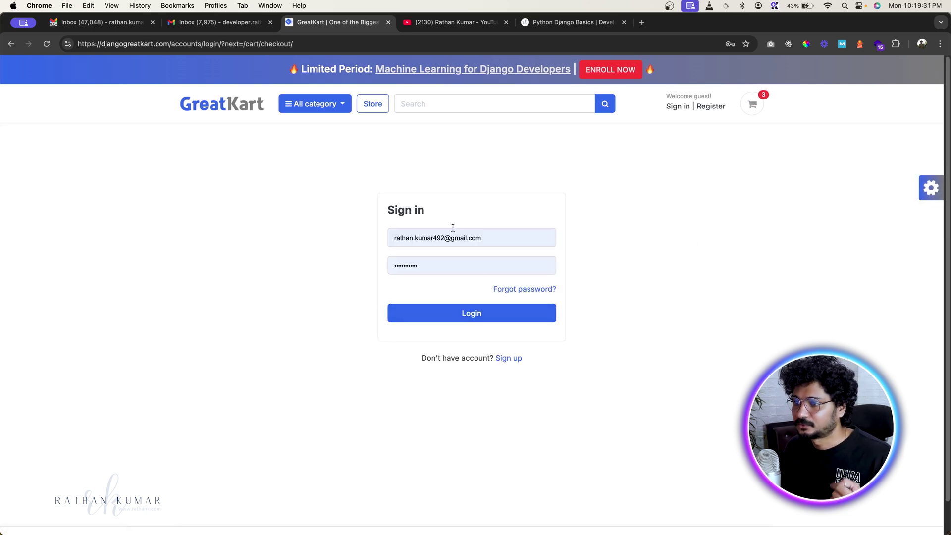
{"action": "left_click", "coordinate": [753, 105]}
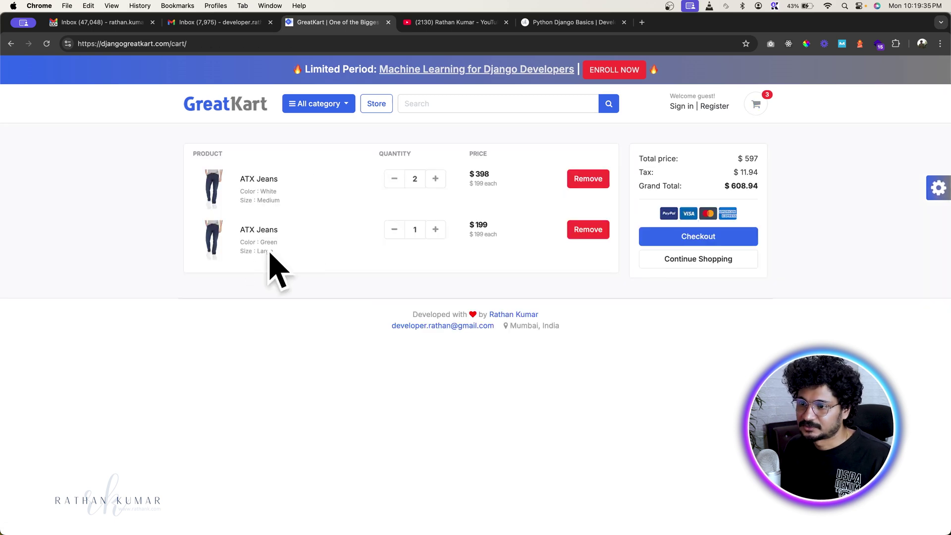
- Add an RXN Blue Shirt in Blue, size Small, to the cart
{"action": "left_click", "coordinate": [260, 106]}
{"action": "left_click", "coordinate": [391, 431]}
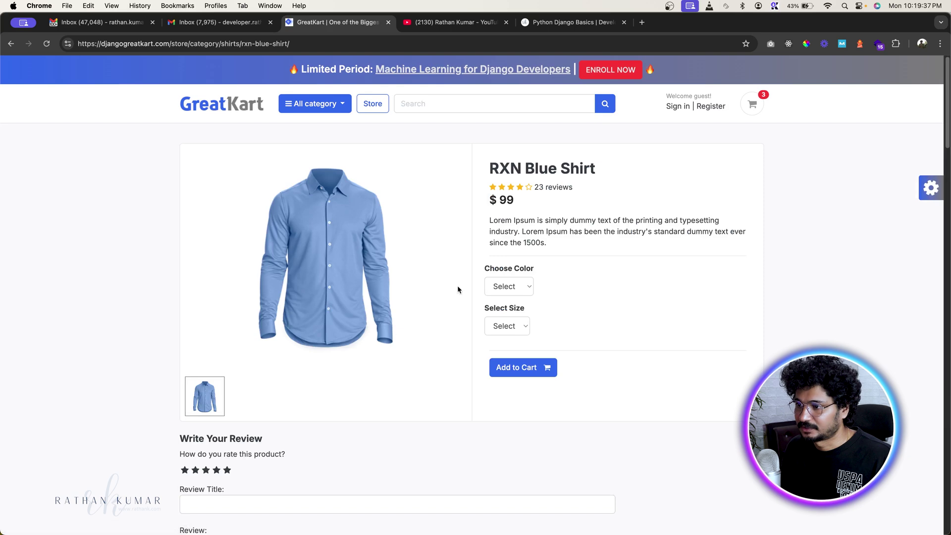
{"action": "left_click", "coordinate": [508, 286]}
{"action": "left_click", "coordinate": [495, 310]}
{"action": "left_click", "coordinate": [505, 326]}
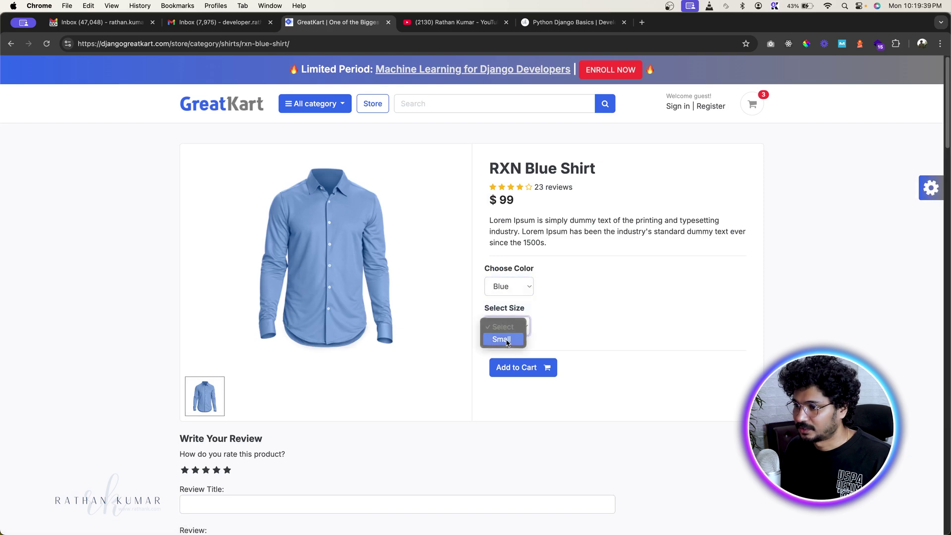
{"action": "left_click", "coordinate": [506, 341]}
{"action": "left_click", "coordinate": [520, 367]}
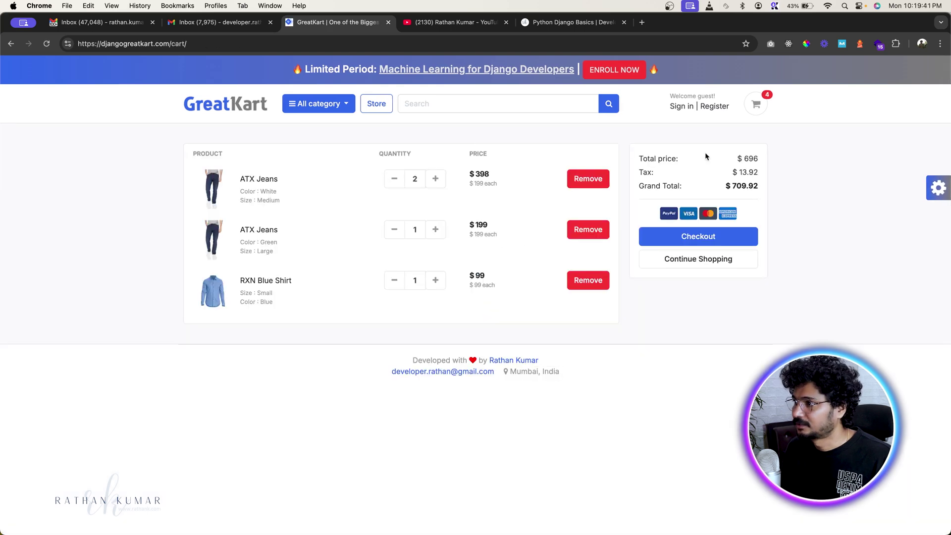
- Raise the RXN Blue Shirt quantity to 3, then check out and sign in
{"action": "left_click", "coordinate": [436, 280]}
{"action": "left_click", "coordinate": [435, 280]}
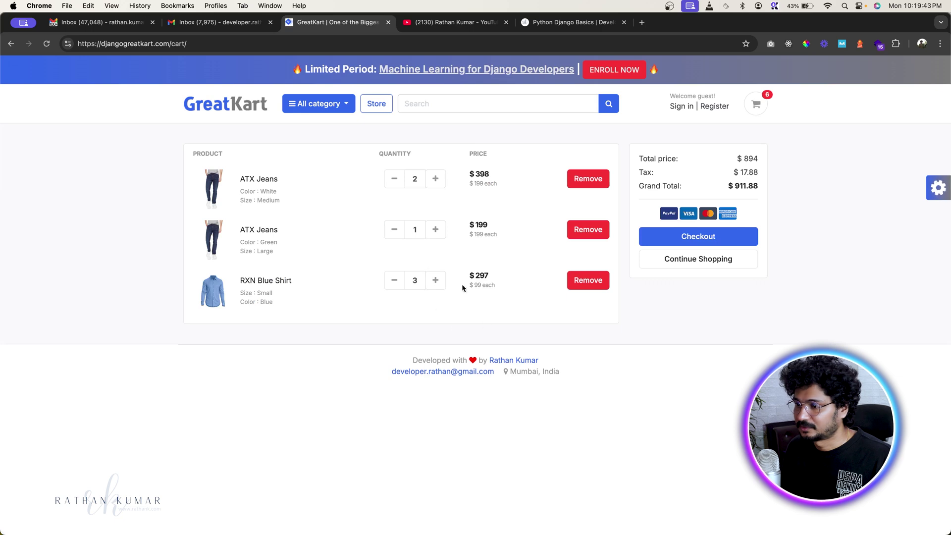
{"action": "left_click", "coordinate": [691, 237]}
{"action": "left_click", "coordinate": [500, 319]}
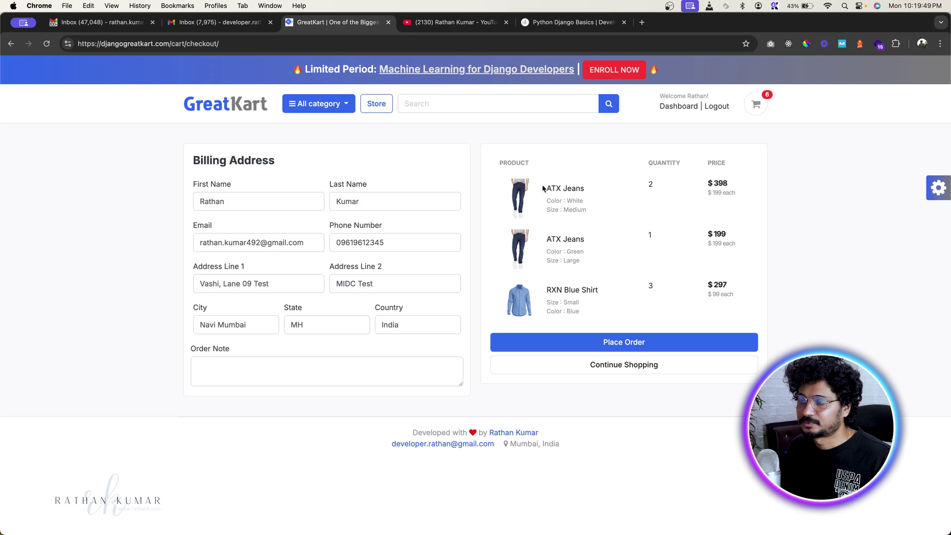
- Highlight the checkout order summary items, then go back to the cart showing $911.88
{"action": "left_click_drag", "start_coordinate": [536, 186], "coordinate": [744, 314]}
{"action": "left_click", "coordinate": [764, 297]}
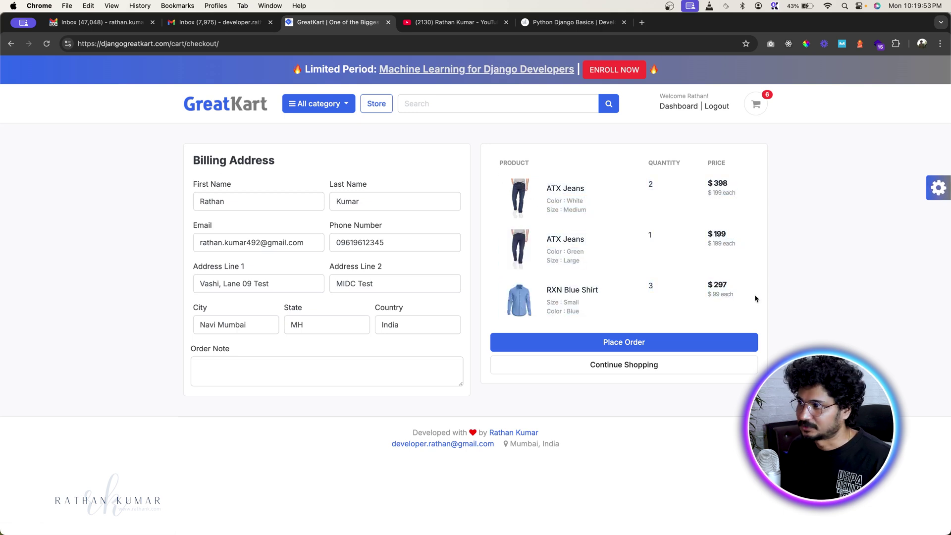
{"action": "left_click", "coordinate": [756, 106]}
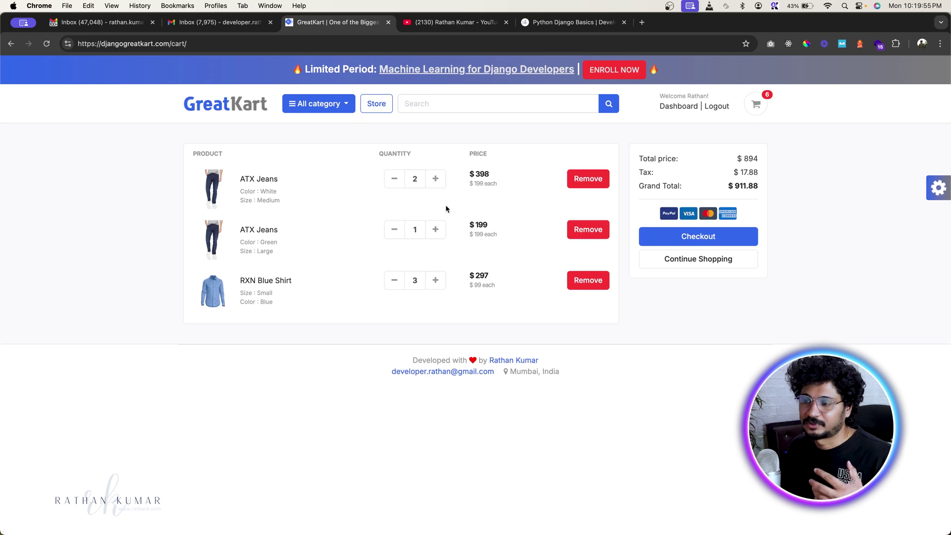